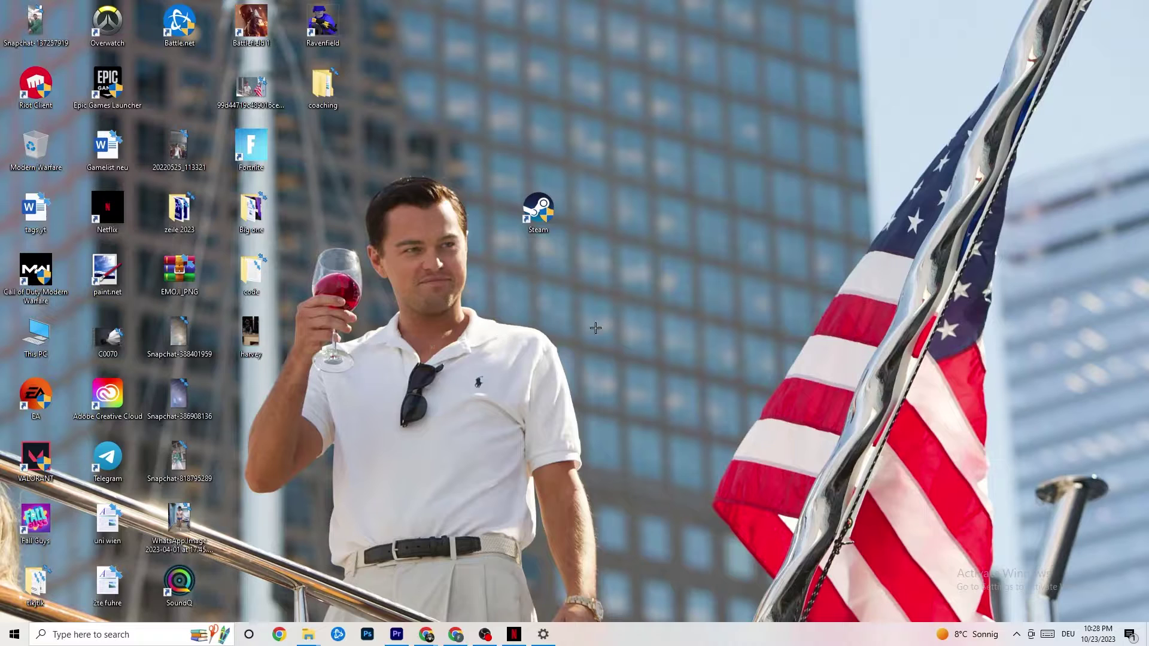
# Launch Task Manager maximized, then view Google Chrome's process actions without ending it
pyautogui.rightClick(632, 642)
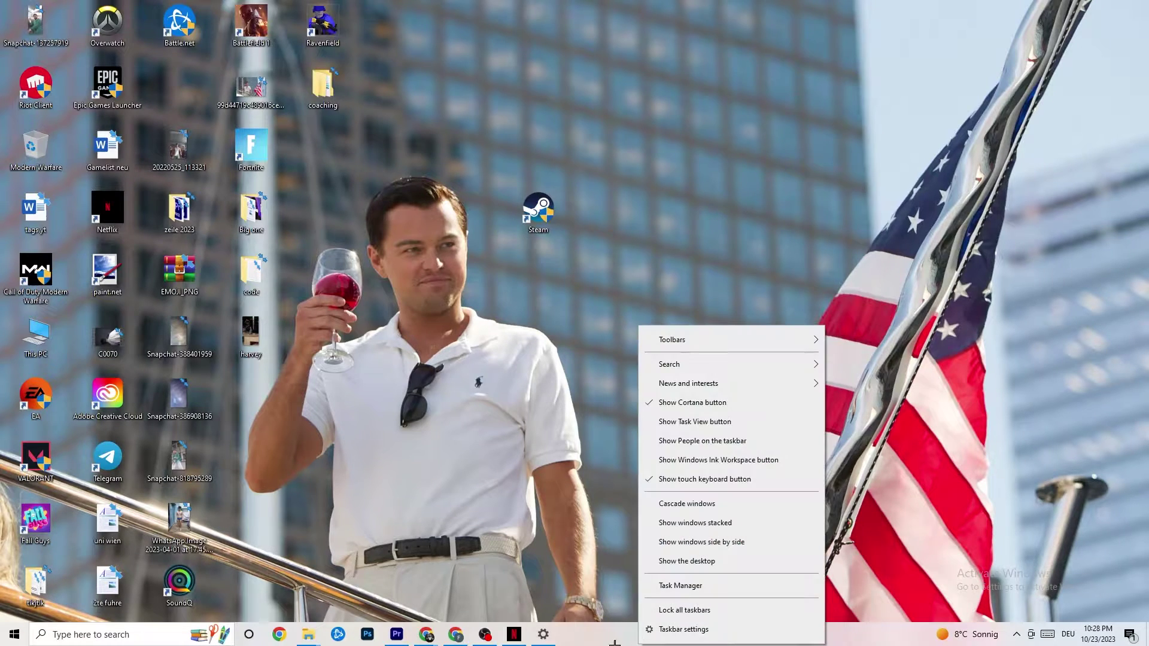
pyautogui.click(685, 586)
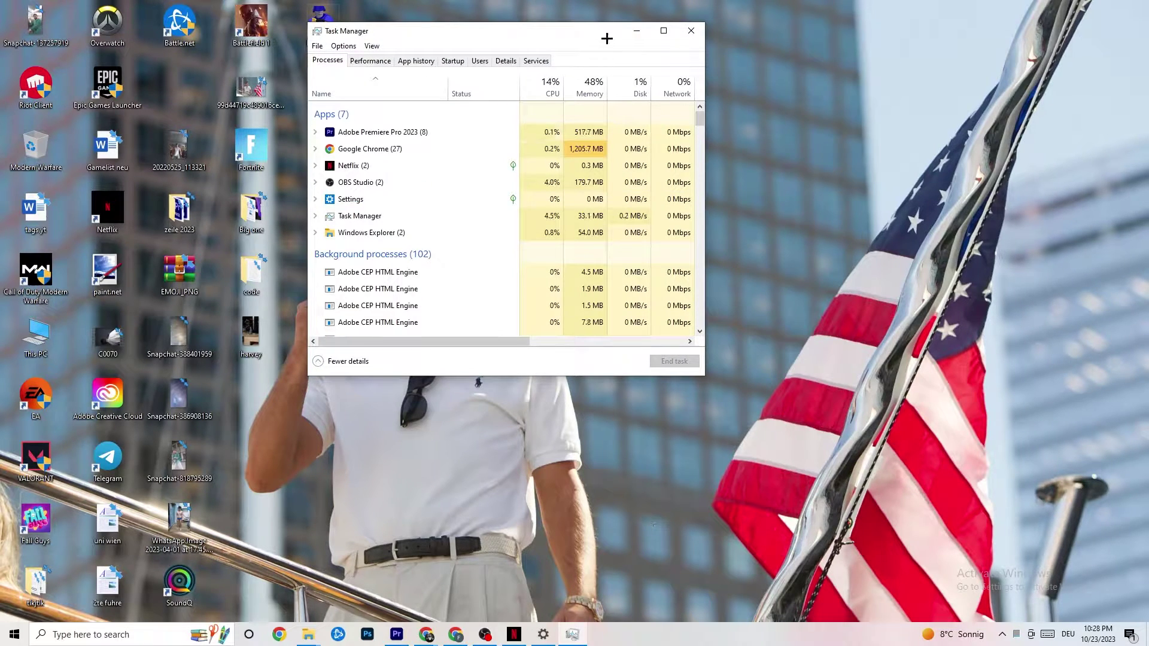
pyautogui.click(663, 31)
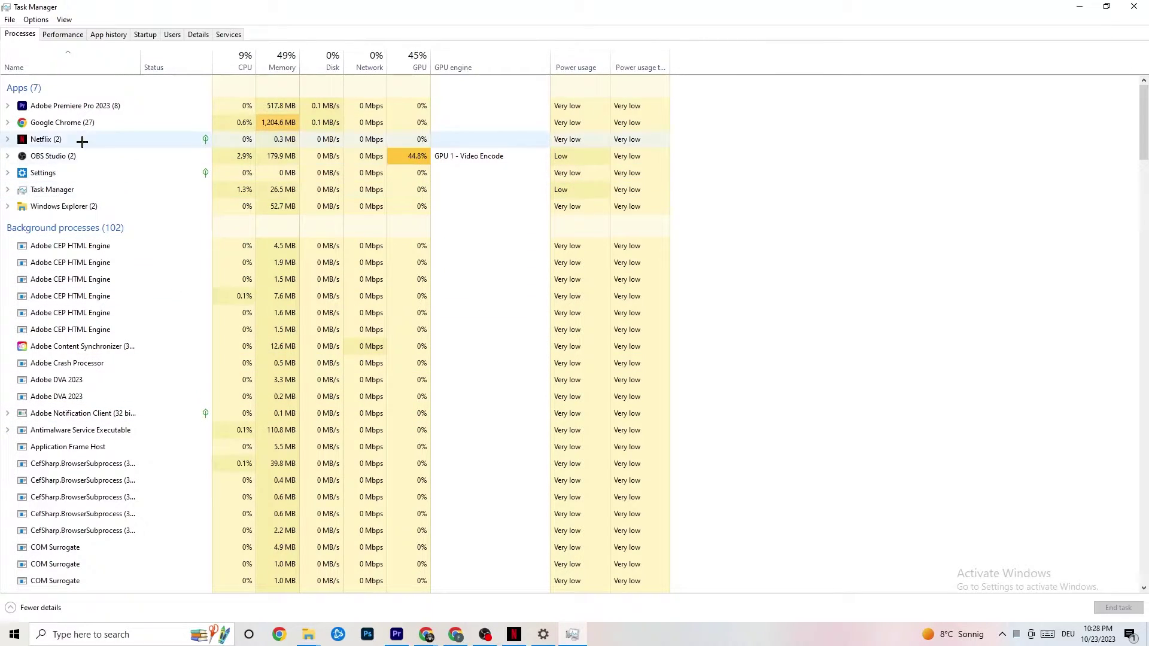
pyautogui.rightClick(84, 123)
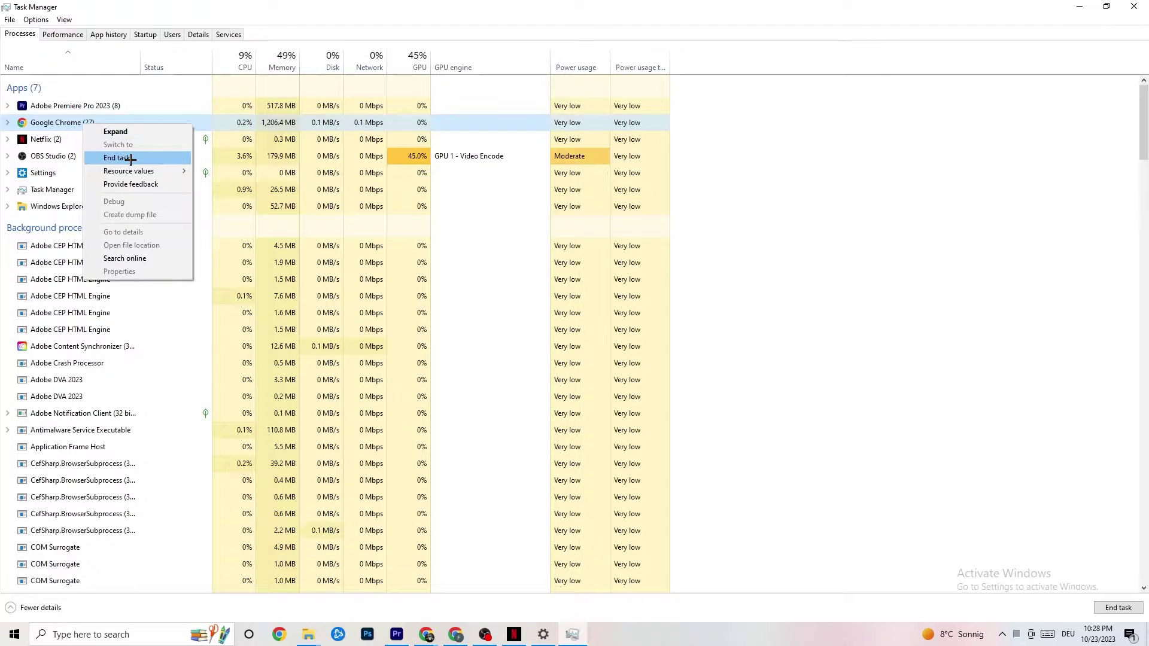
pyautogui.click(811, 142)
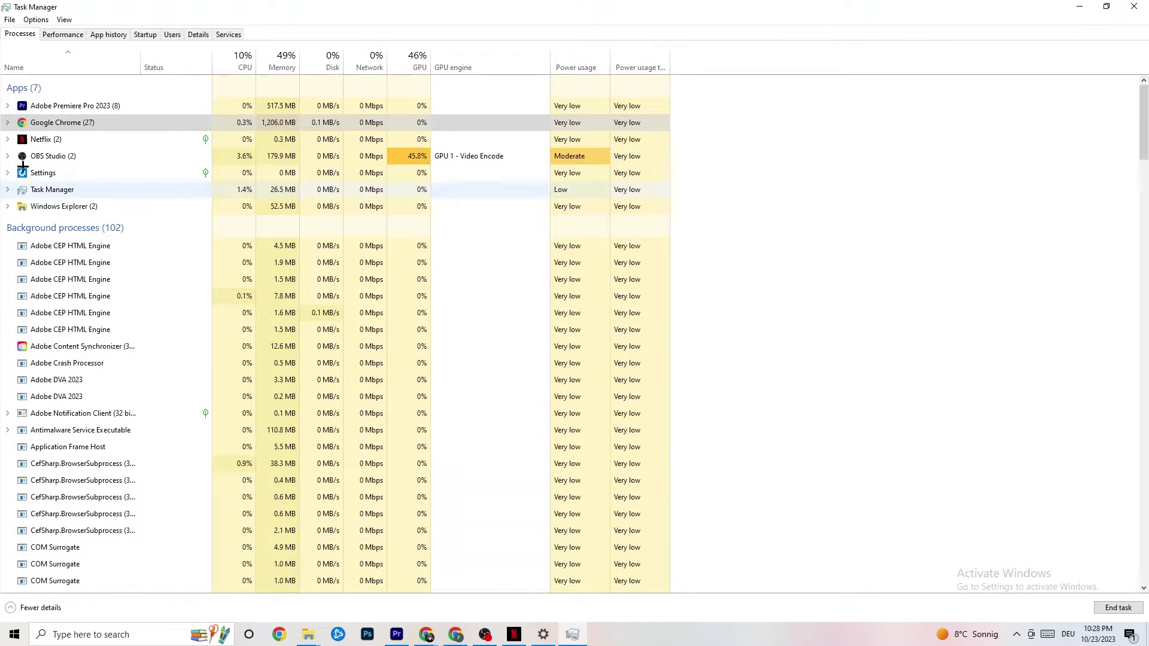
# View Adobe Premiere Pro's Set priority options on the Details tab unchanged, then show the Startup tab
pyautogui.click(198, 34)
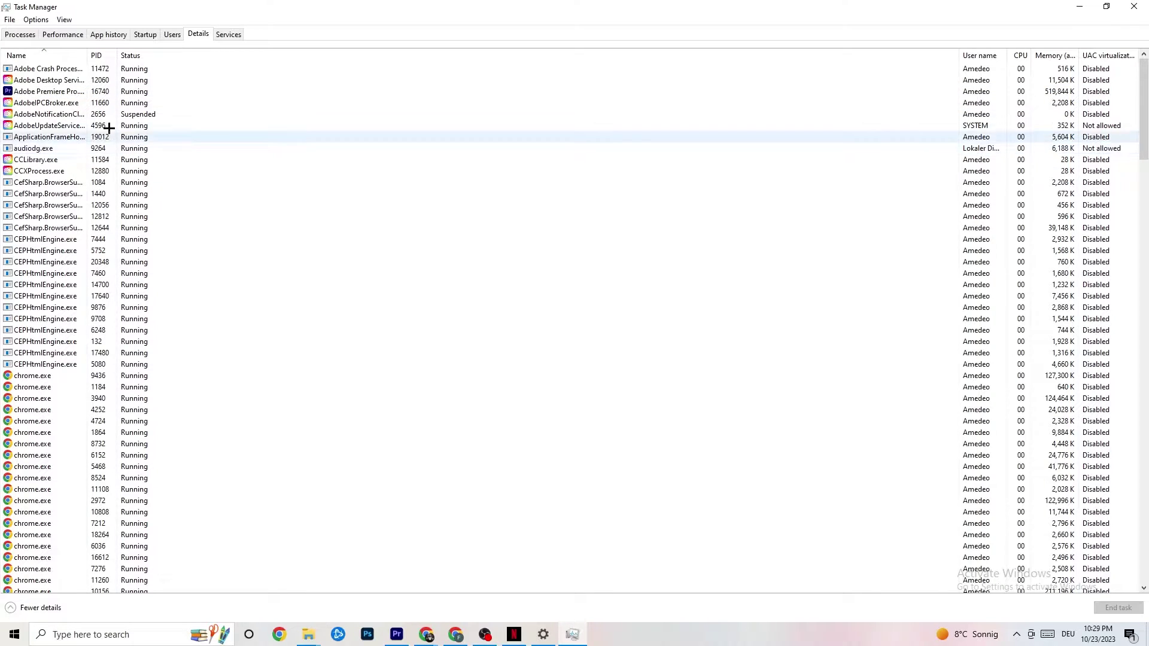
pyautogui.rightClick(63, 93)
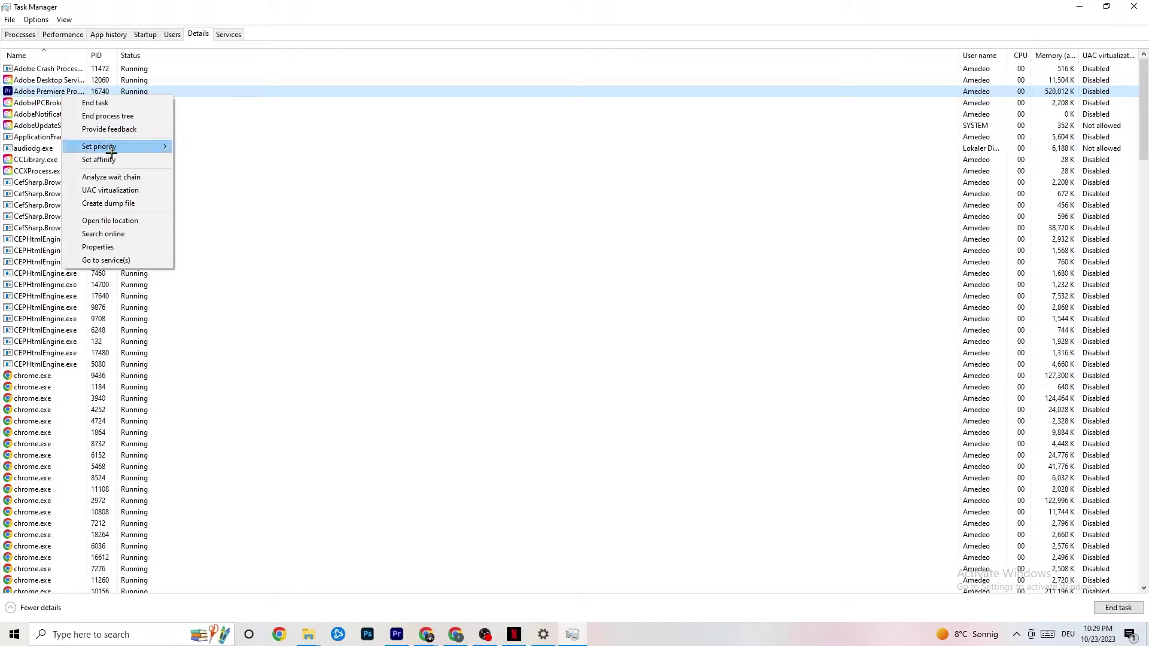
pyautogui.moveTo(111, 153)
pyautogui.moveTo(159, 142)
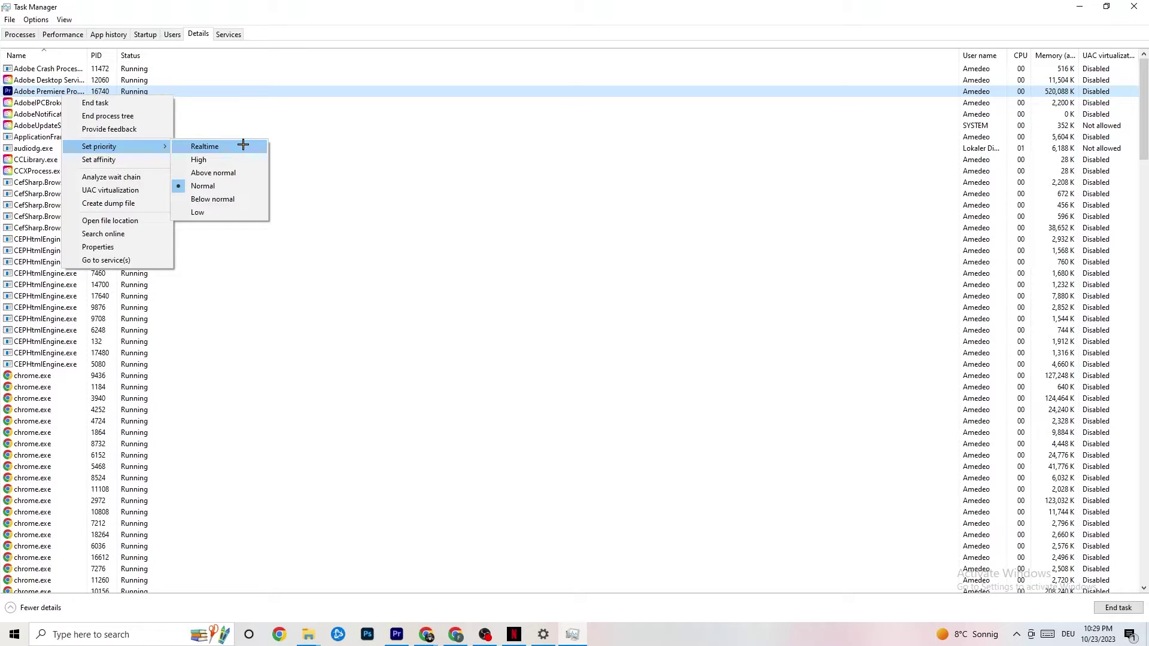
pyautogui.click(310, 125)
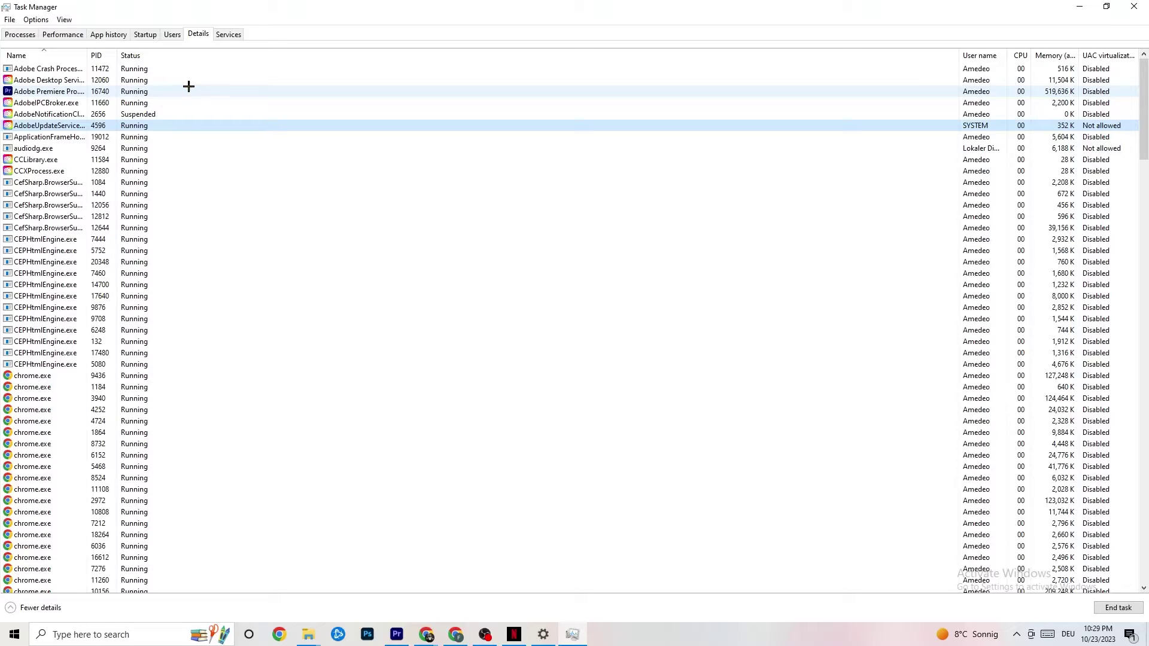
pyautogui.click(145, 34)
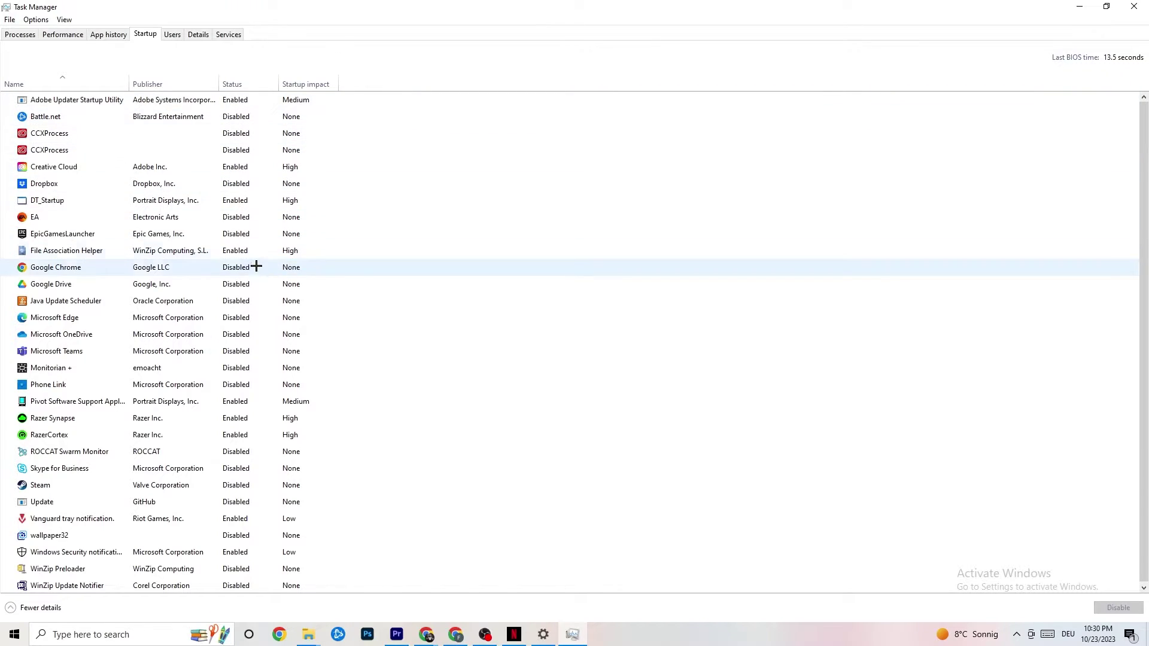
# Dismiss the Razer Synapse startup actions and close Task Manager
pyautogui.rightClick(233, 419)
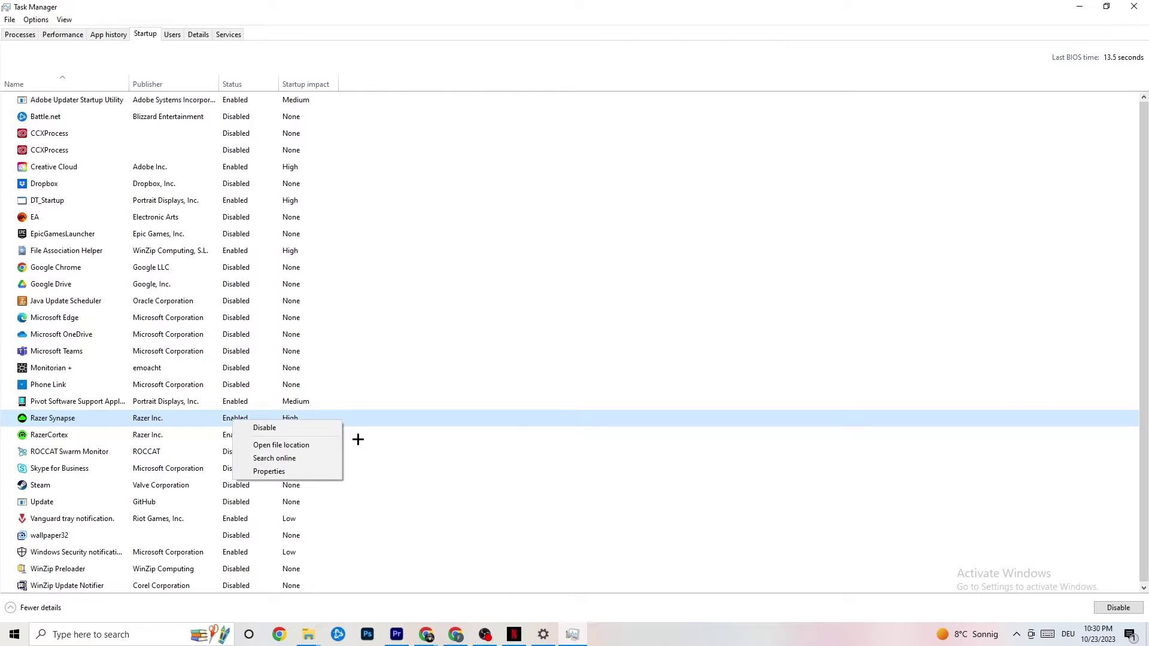
pyautogui.press('Escape')
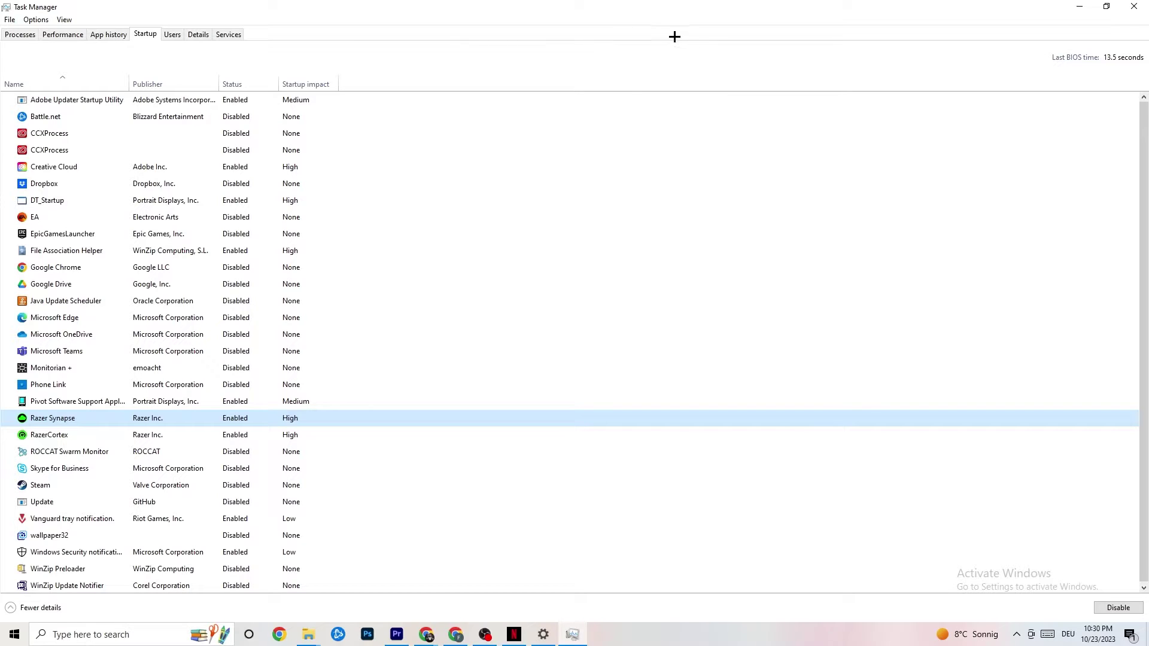
pyautogui.click(1133, 6)
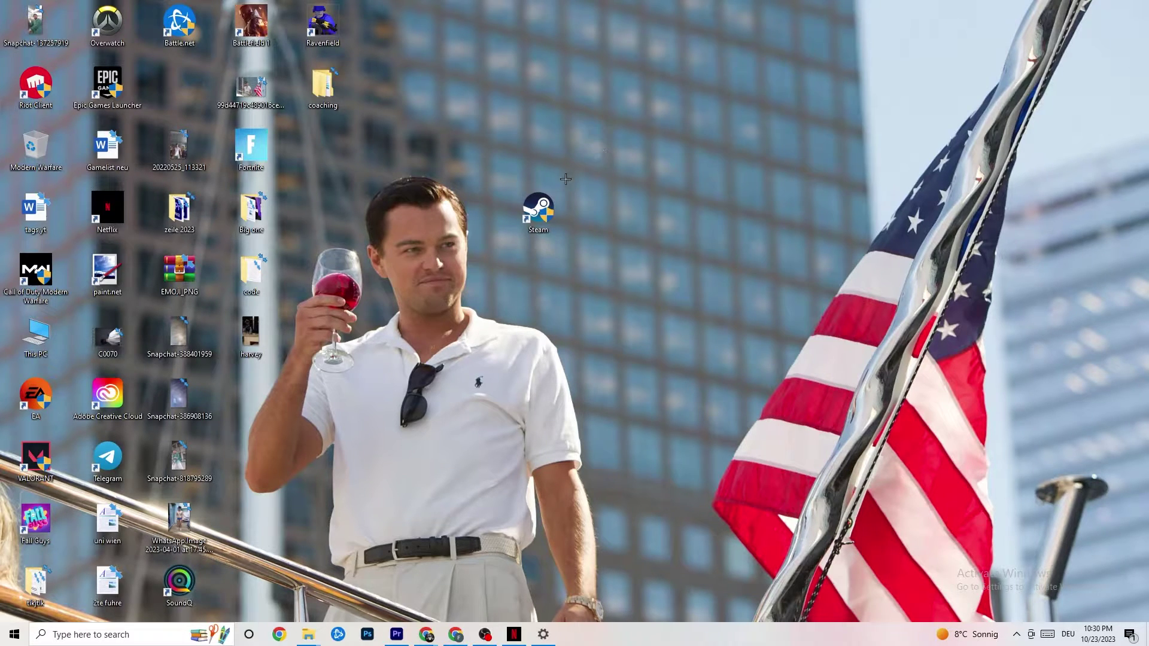
# Launch Settings from Start and go to the System display page
pyautogui.click(13, 635)
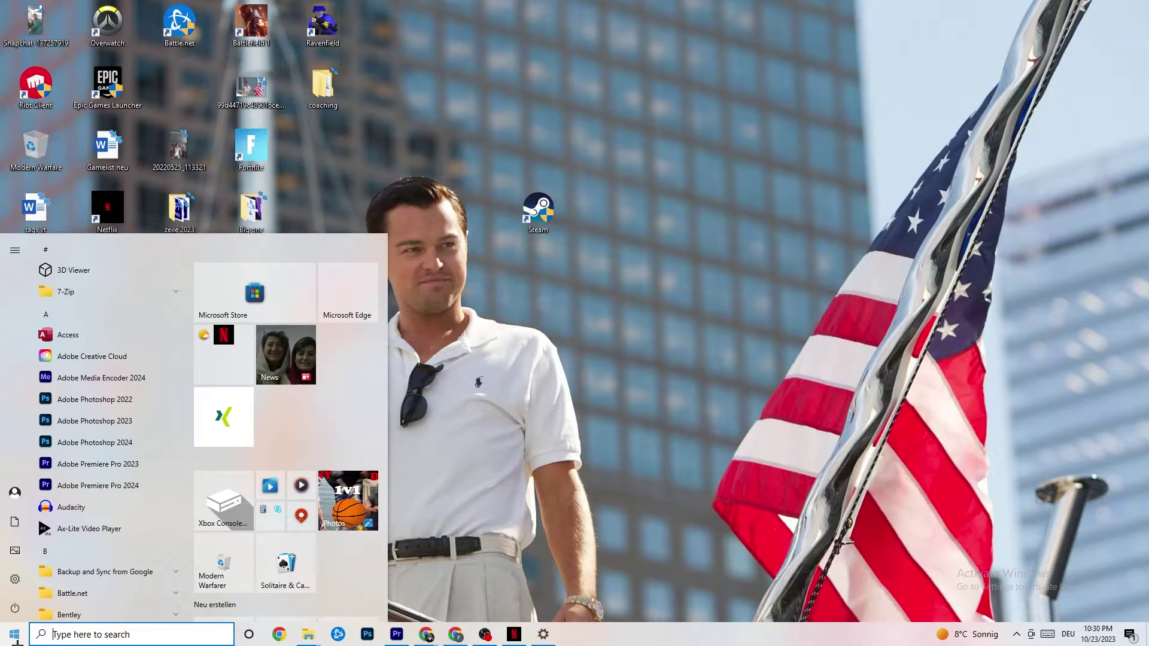
pyautogui.click(15, 578)
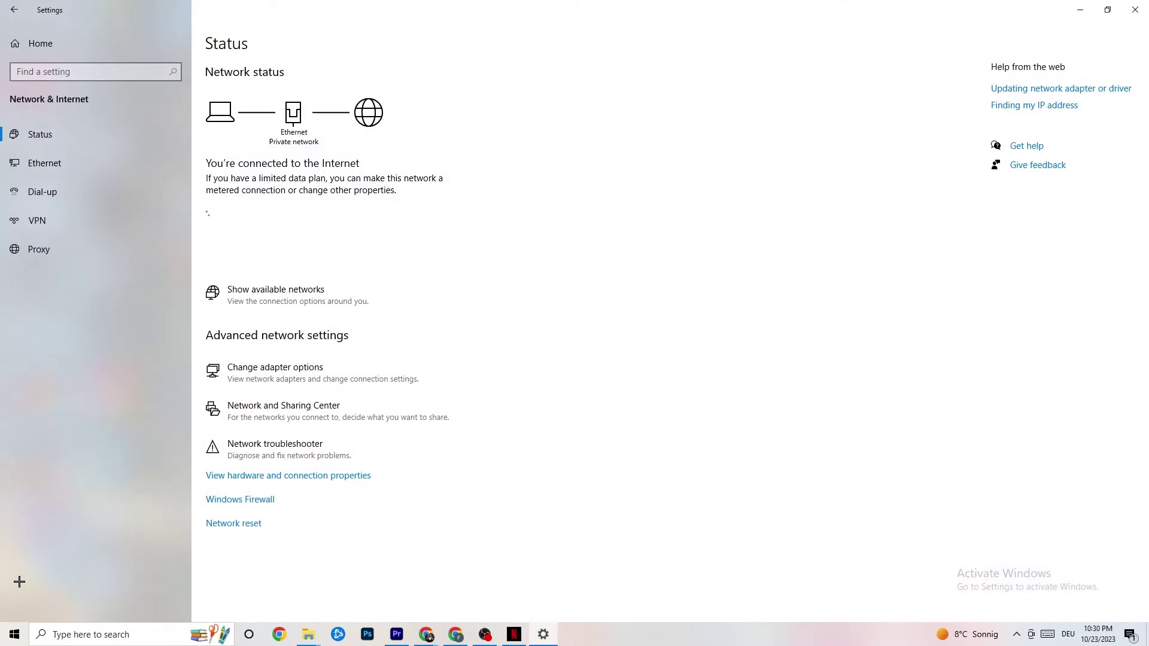
pyautogui.click(5, 55)
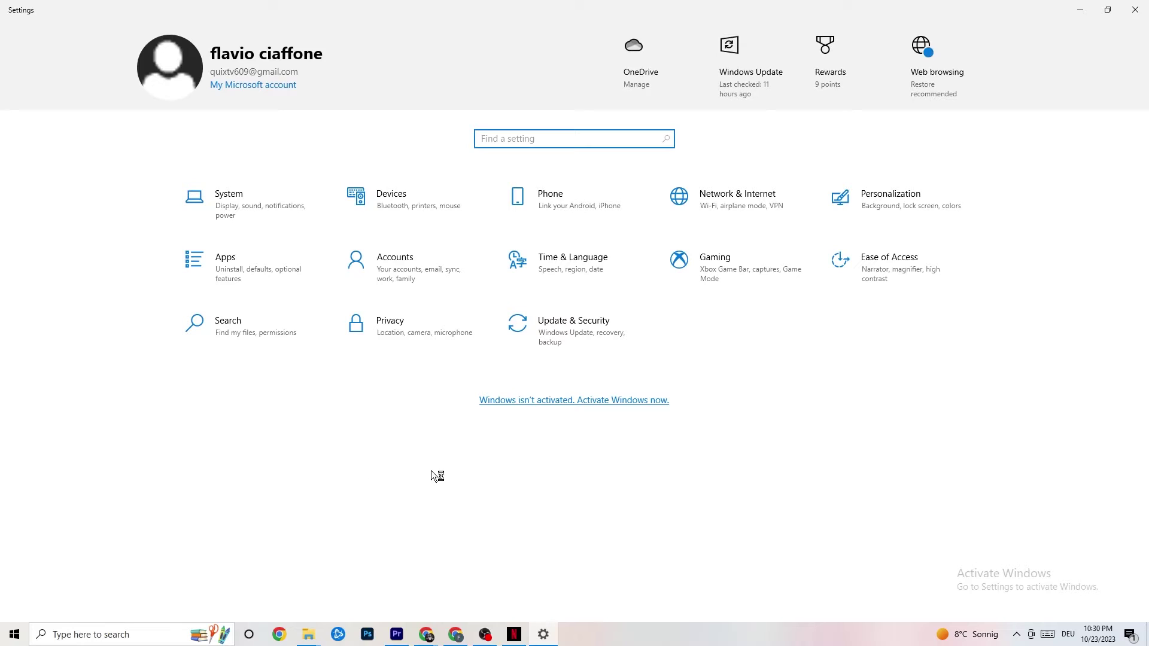
pyautogui.click(251, 203)
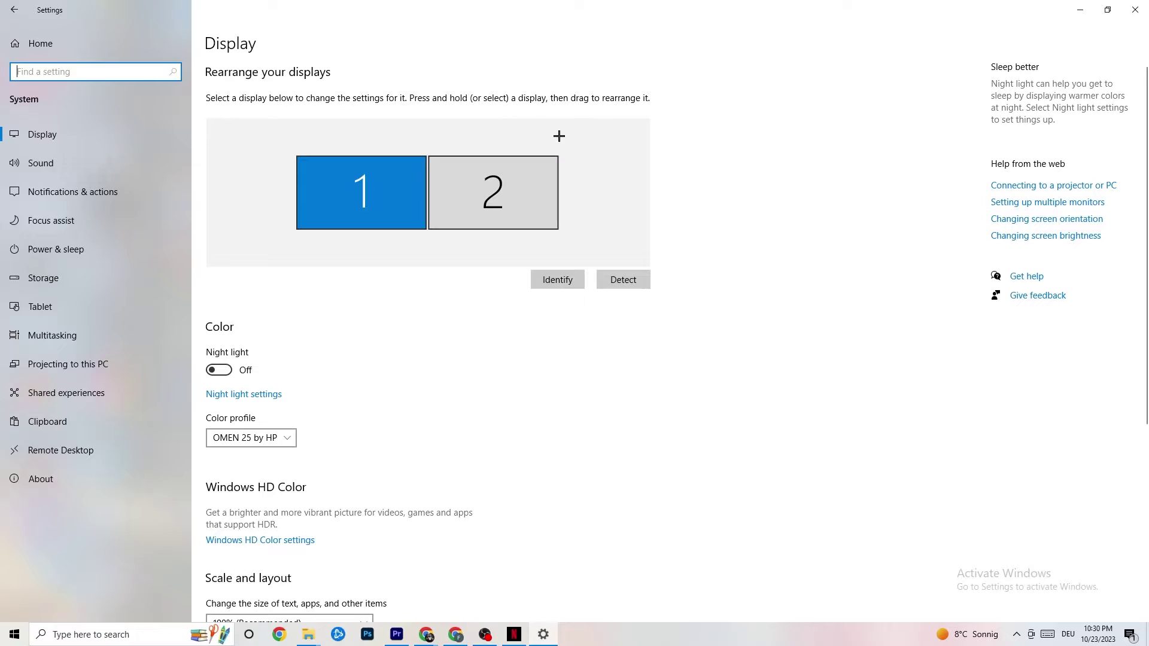
pyautogui.scroll(-5, 559, 136)
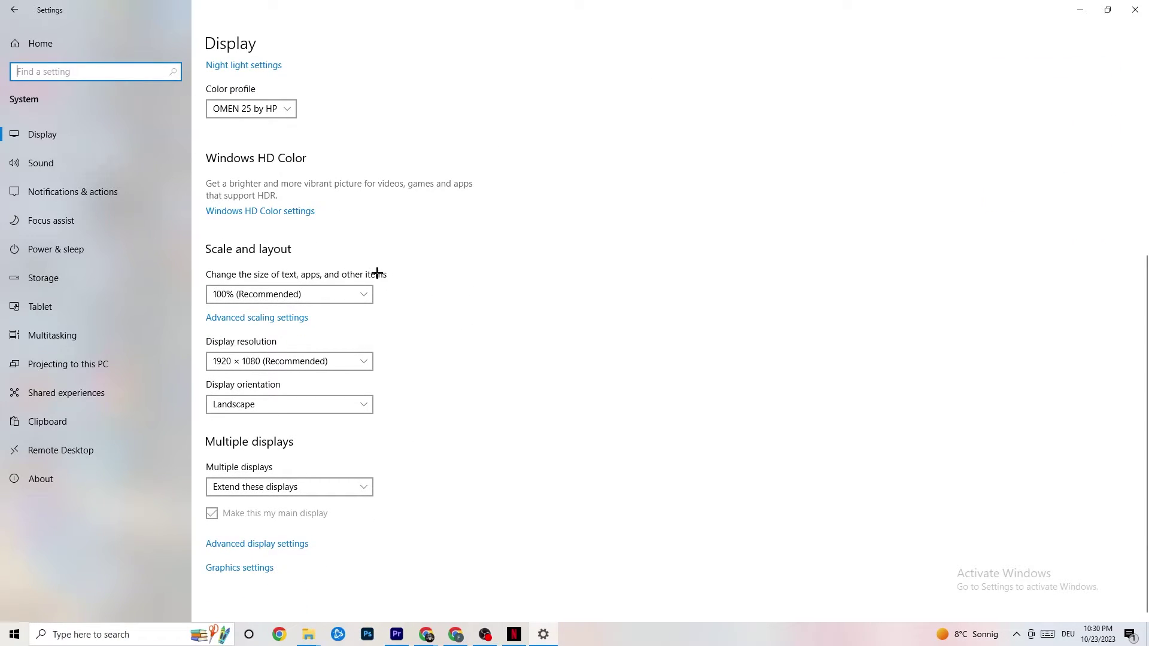
pyautogui.click(328, 292)
pyautogui.click(455, 231)
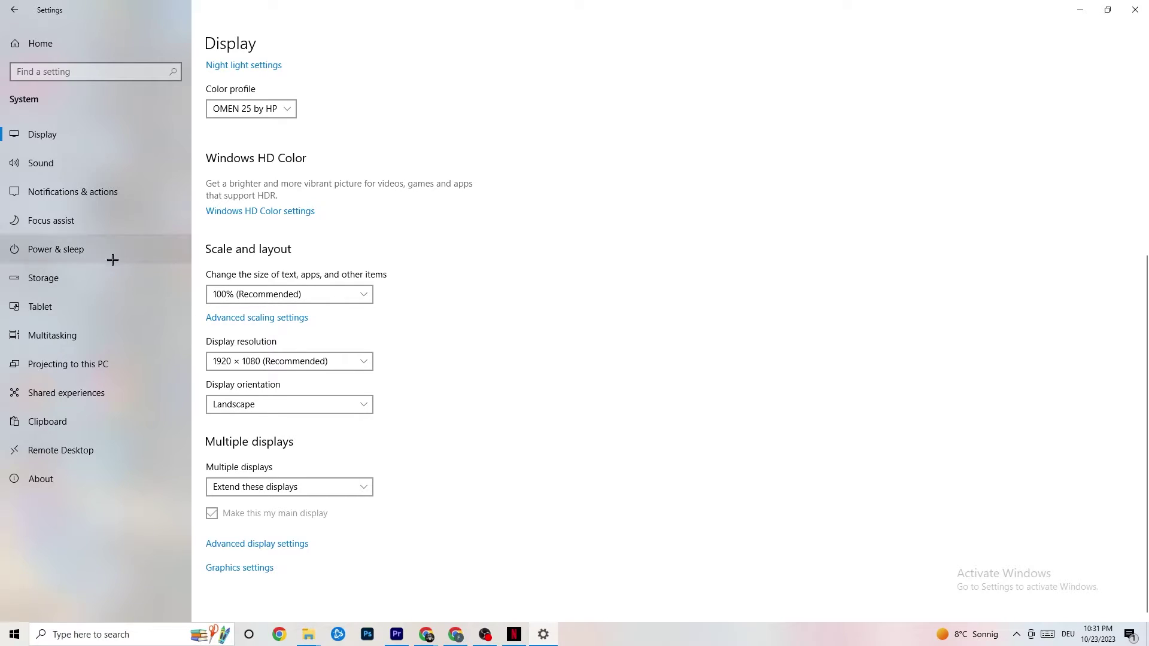
# View Power & sleep timeouts (screen 10 min, sleep 30 min) and check the power plans
pyautogui.click(71, 247)
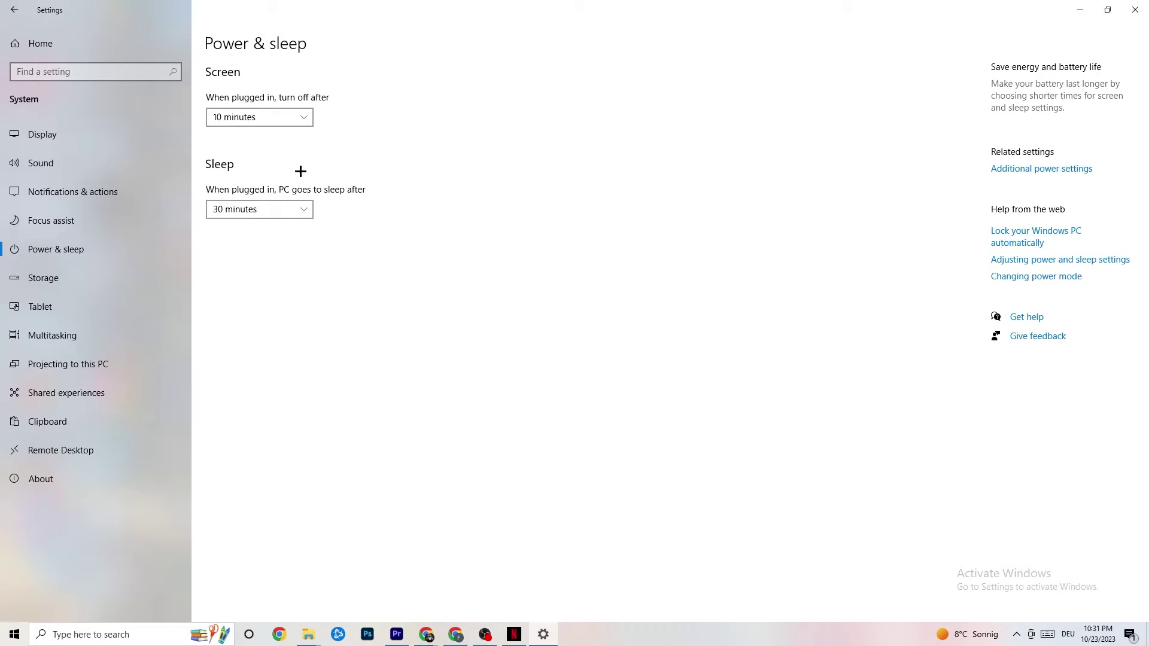
pyautogui.click(1059, 170)
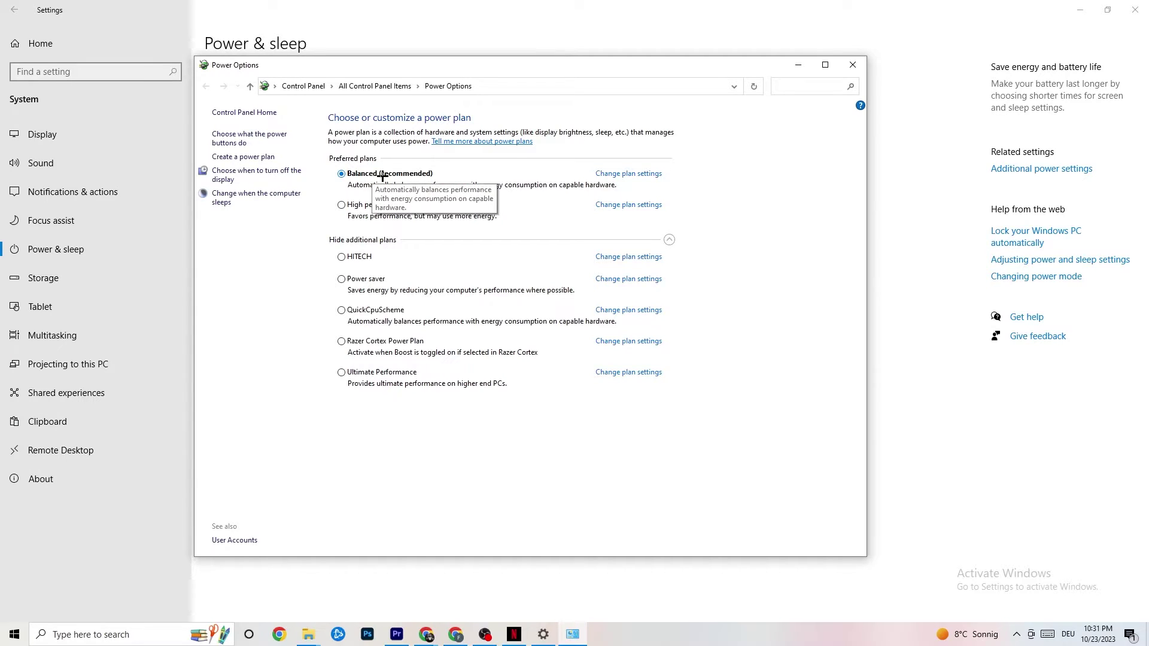
pyautogui.click(852, 65)
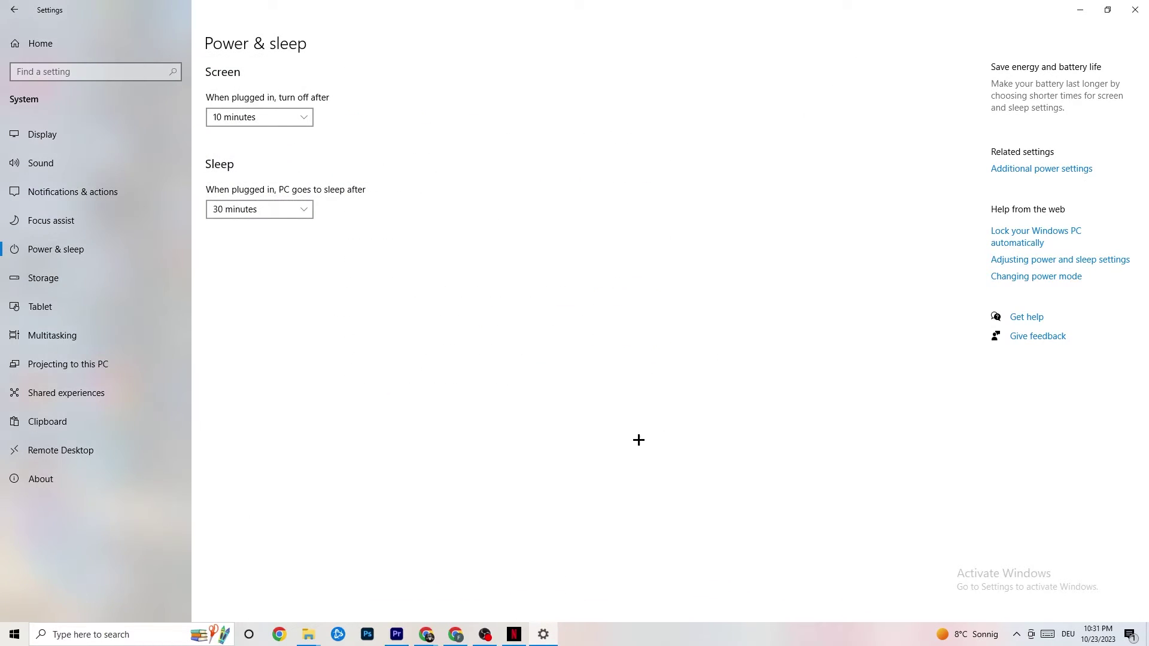
# Review Storage Sense schedule and recycle-bin cleanup choices, keeping the 14-day setting
pyautogui.click(85, 279)
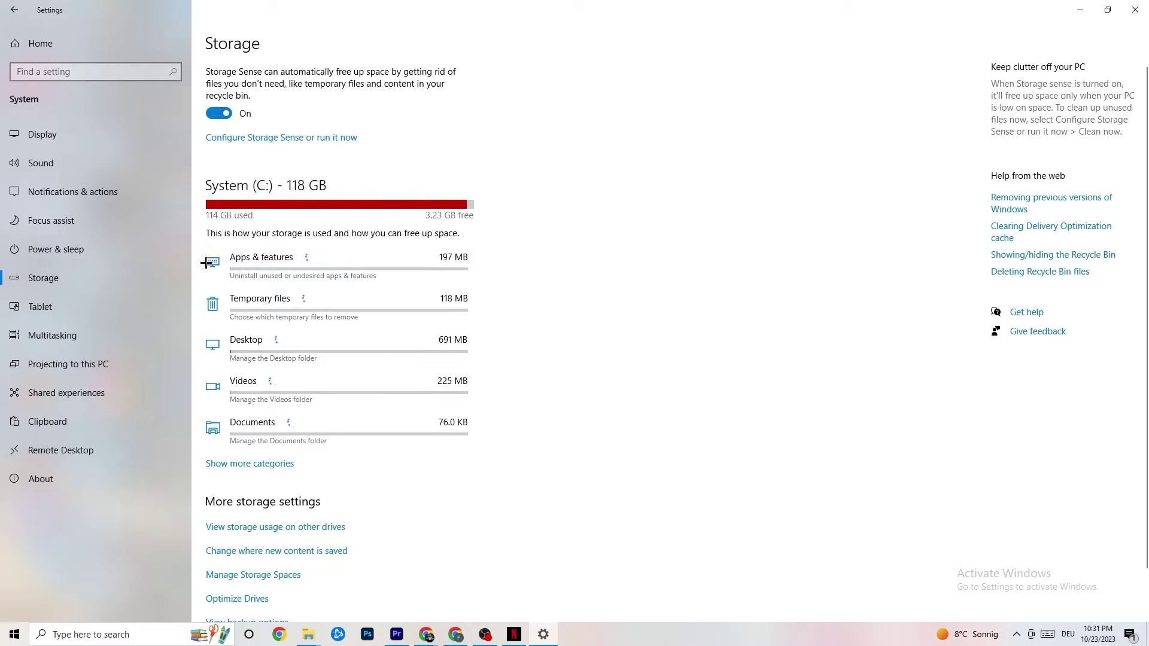
pyautogui.click(268, 138)
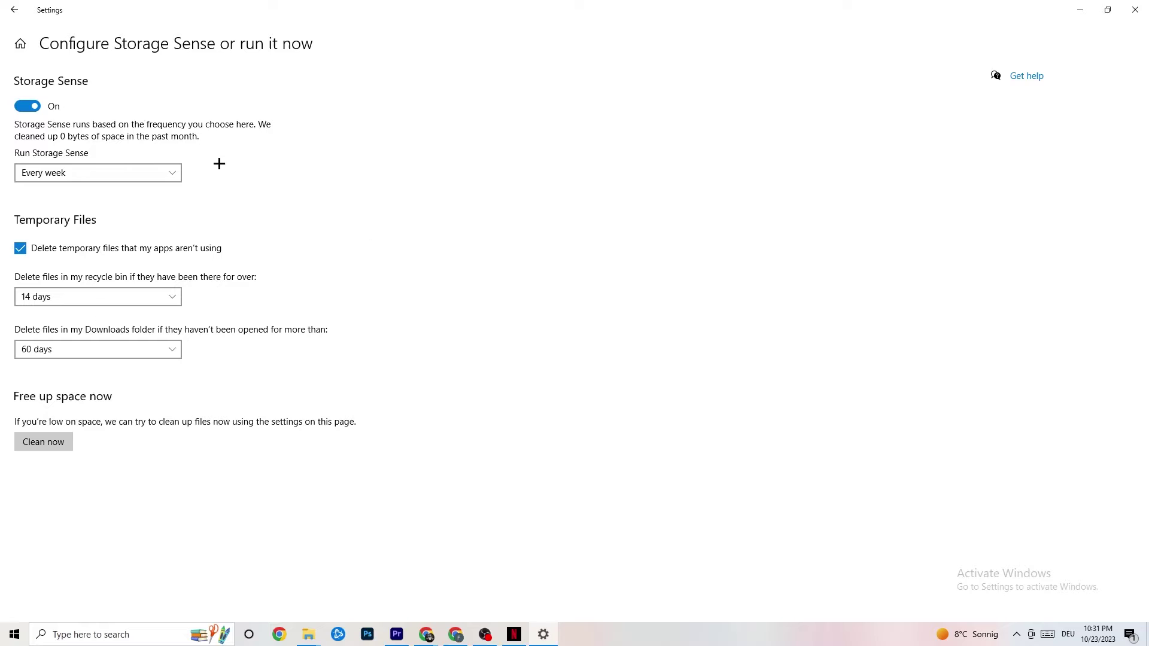
pyautogui.click(130, 177)
pyautogui.click(364, 157)
pyautogui.click(108, 174)
pyautogui.click(295, 191)
pyautogui.click(150, 297)
pyautogui.click(424, 237)
# Go from Settings home to the Gaming settings
pyautogui.click(13, 8)
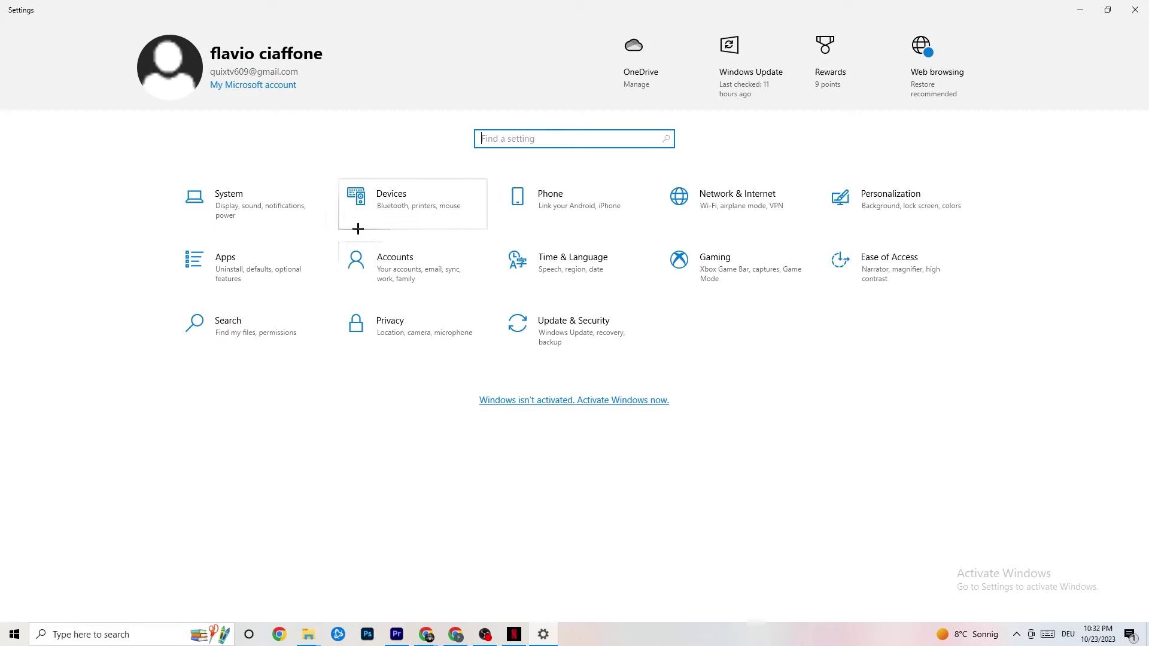
pyautogui.click(765, 273)
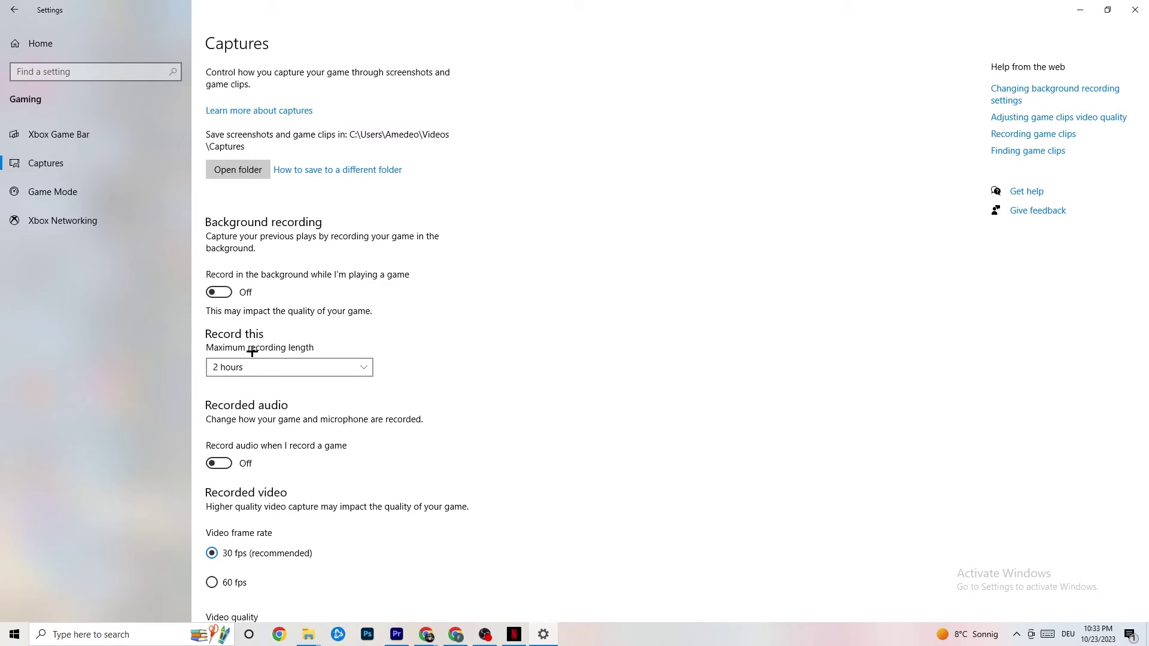
# Check that Game Mode is on, then return to Settings home
pyautogui.click(104, 192)
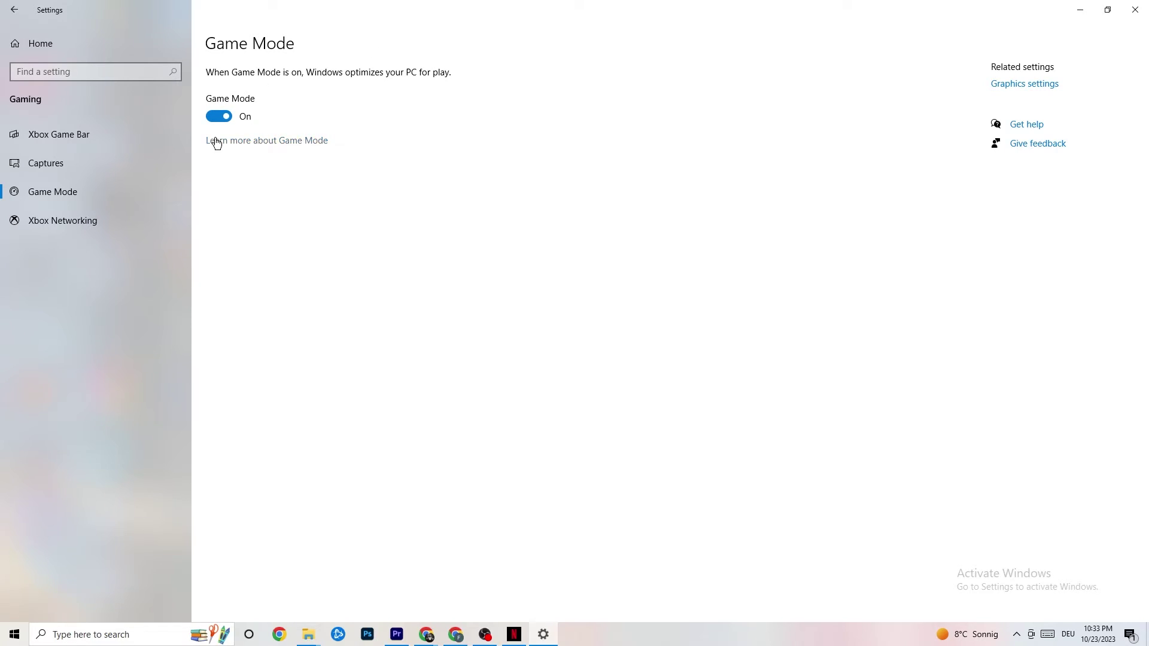
pyautogui.click(42, 42)
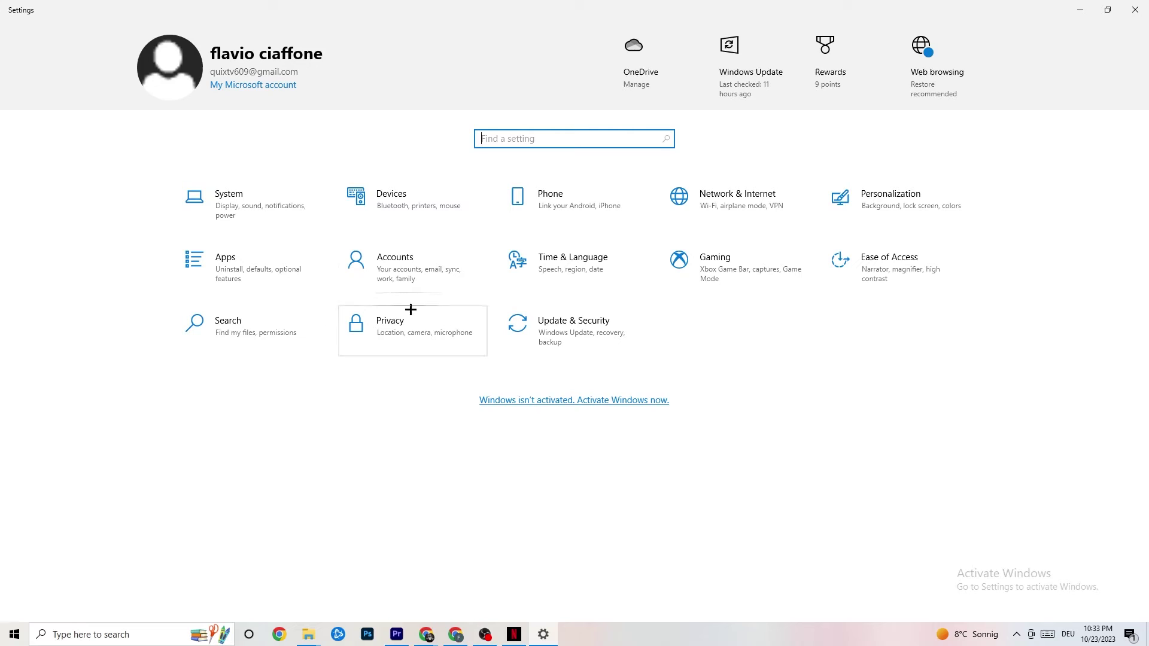
# View the Update & Security troubleshooters, then return to the Windows Update page
pyautogui.click(602, 341)
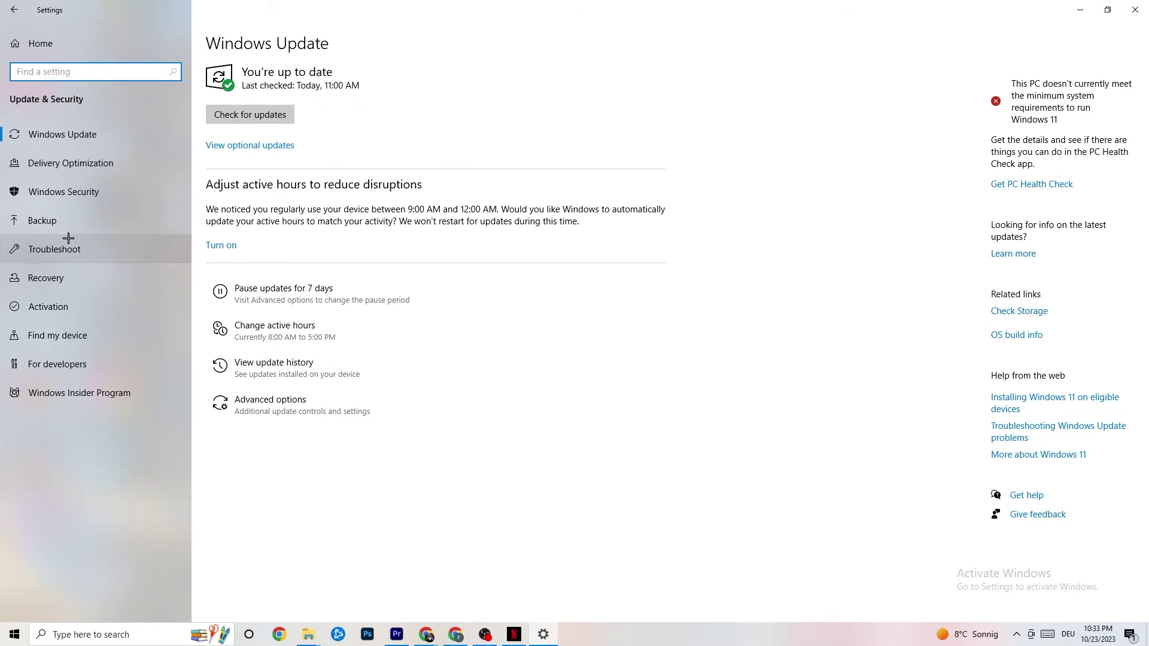
pyautogui.click(66, 241)
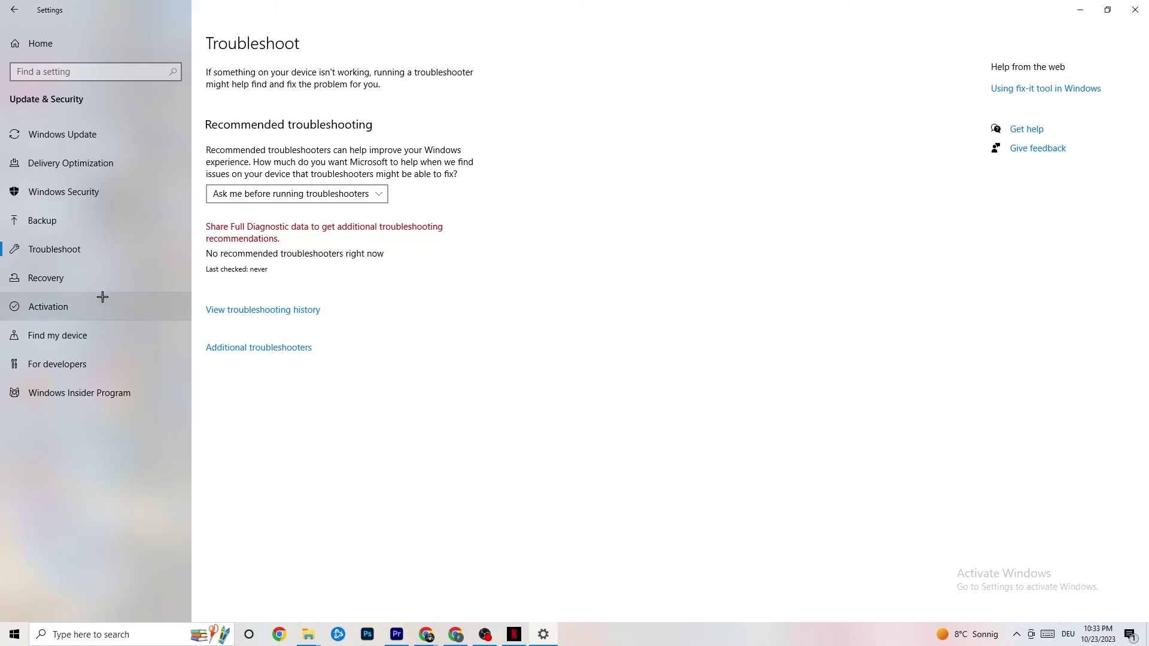
pyautogui.click(57, 134)
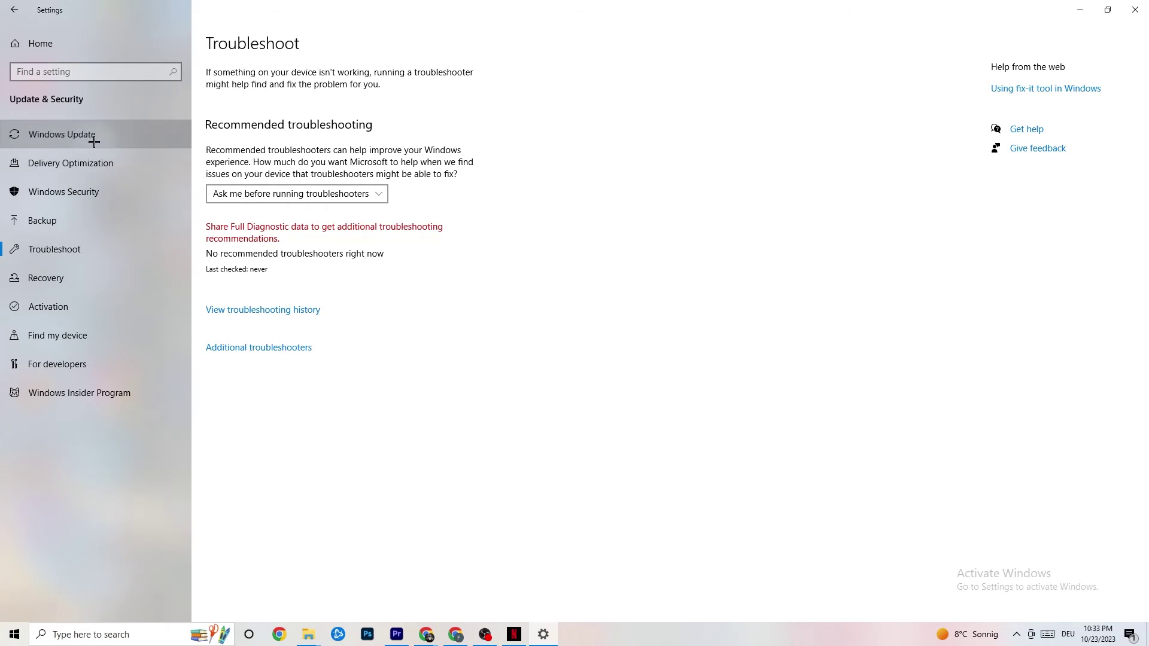